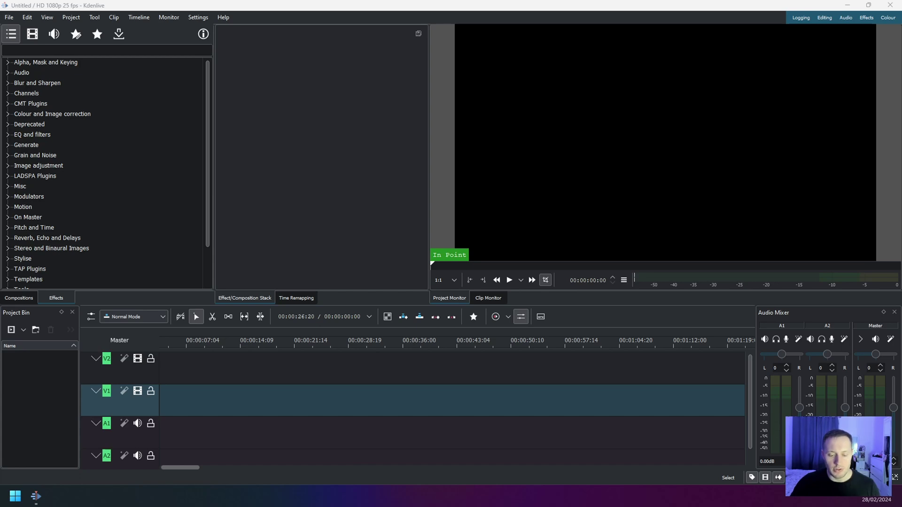
# Add the desert running video to track V1 and move it to 00:00:00.
pyautogui.moveTo(175, 413)
pyautogui.mouseDown()
pyautogui.moveTo(188, 358)
pyautogui.moveTo(172, 399)
pyautogui.mouseUp()
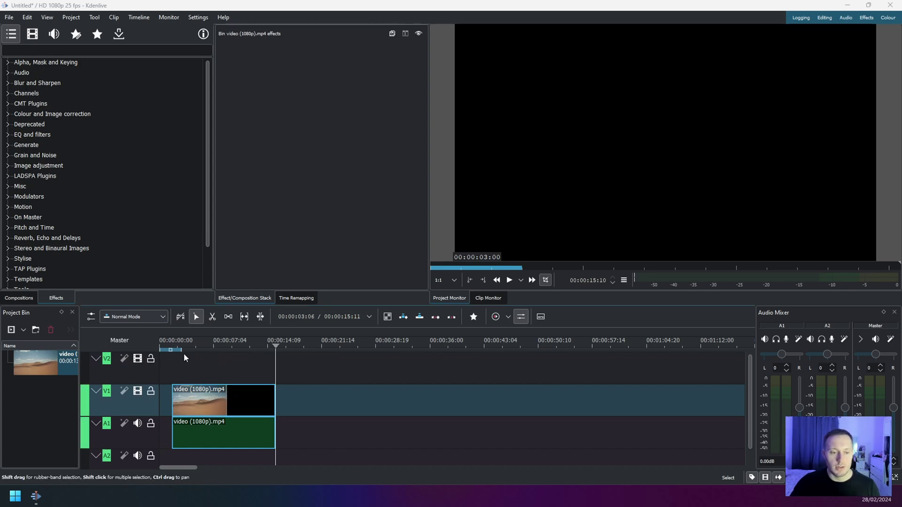
pyautogui.click(160, 343)
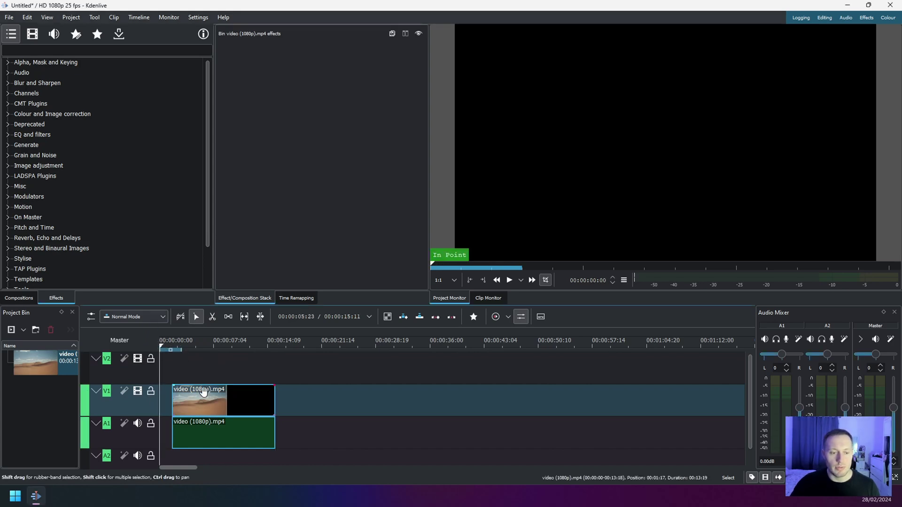
pyautogui.moveTo(204, 393); pyautogui.dragTo(186, 396)
# Play the clip to review it, then scrub to about one second where the runner appears.
pyautogui.press('space')
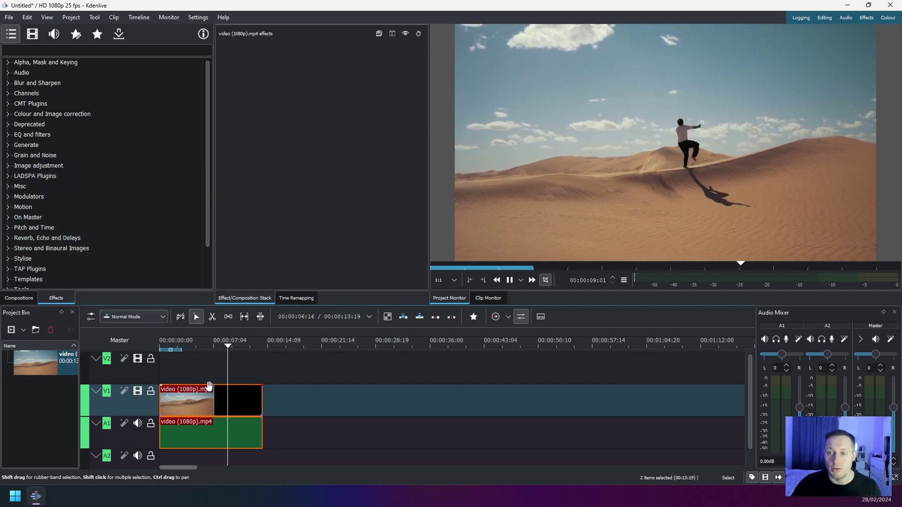
pyautogui.press('space')
pyautogui.click(166, 343)
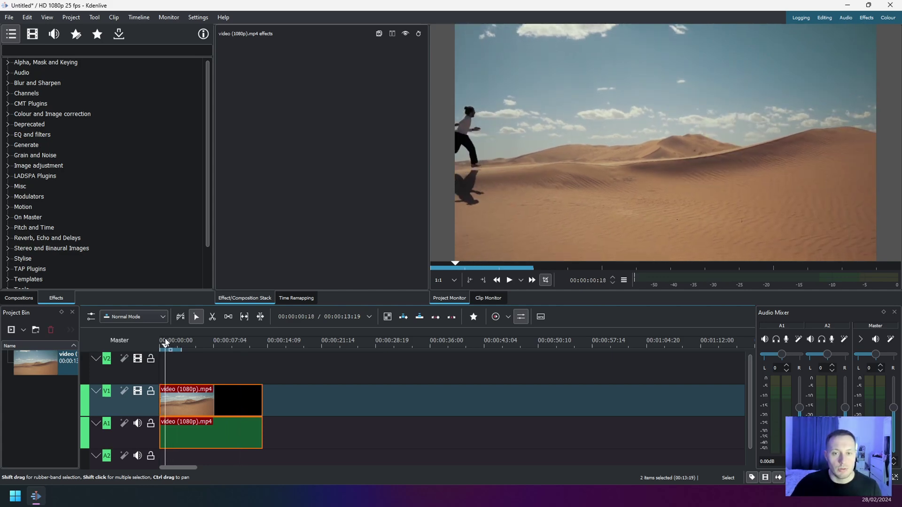
pyautogui.moveTo(166, 343); pyautogui.dragTo(173, 348)
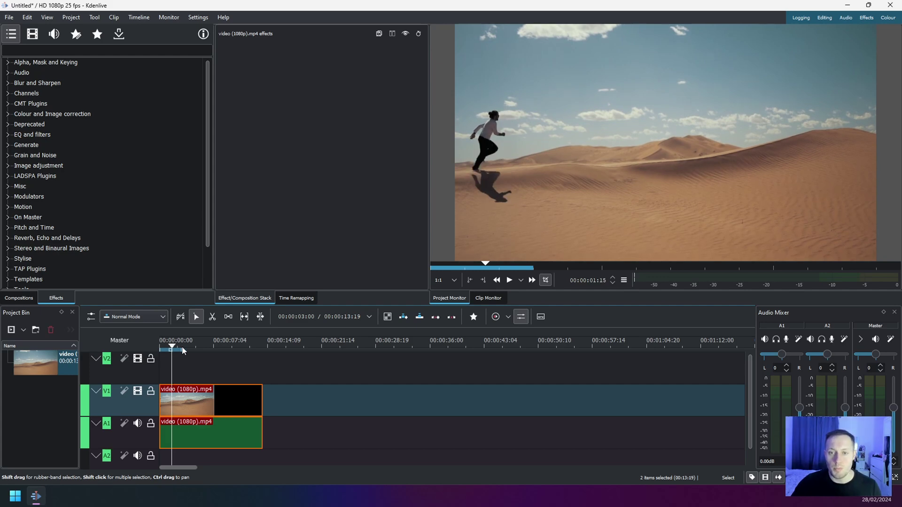
# Create a new title clip with a white bold 'RUNNING' text item over the desert frame.
pyautogui.click(71, 18)
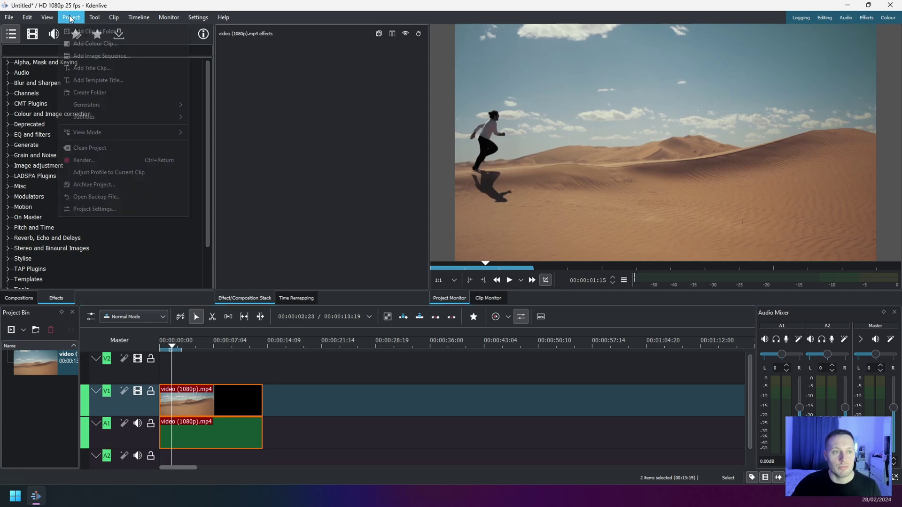
pyautogui.click(114, 67)
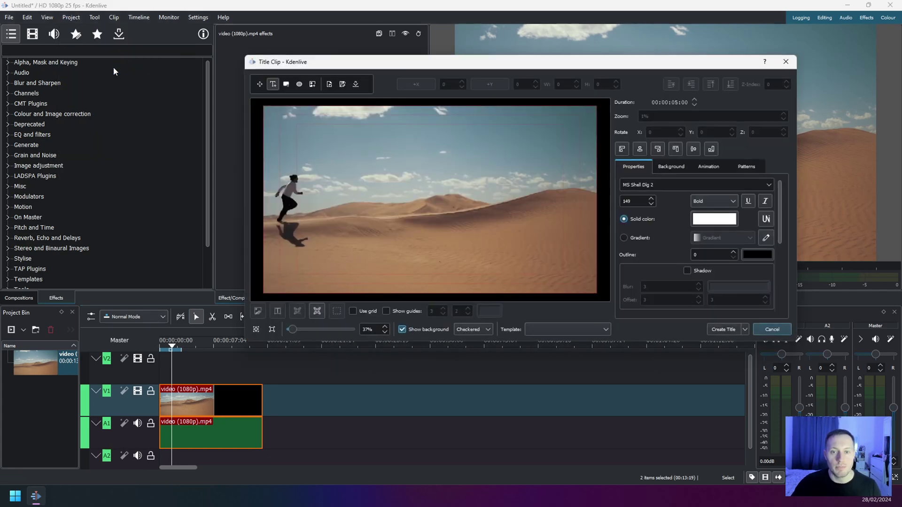
pyautogui.click(273, 85)
pyautogui.click(324, 197)
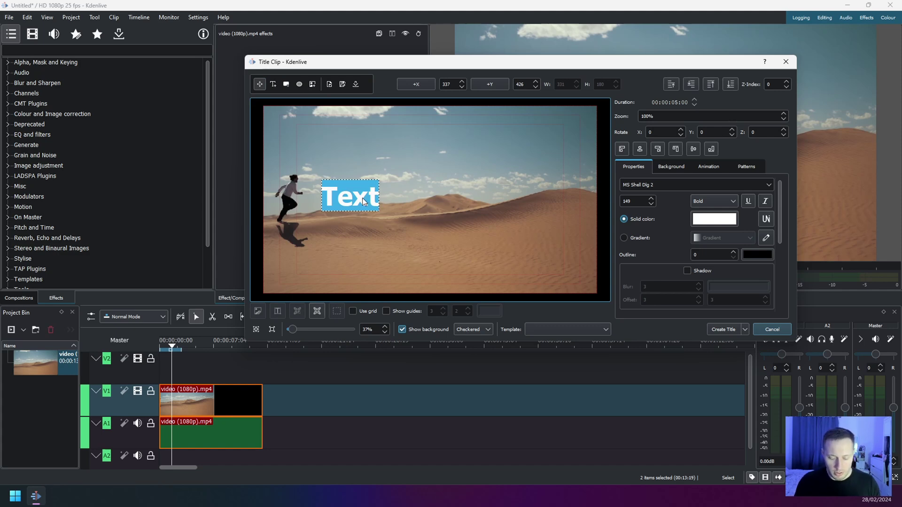
pyautogui.write('RUNNING')
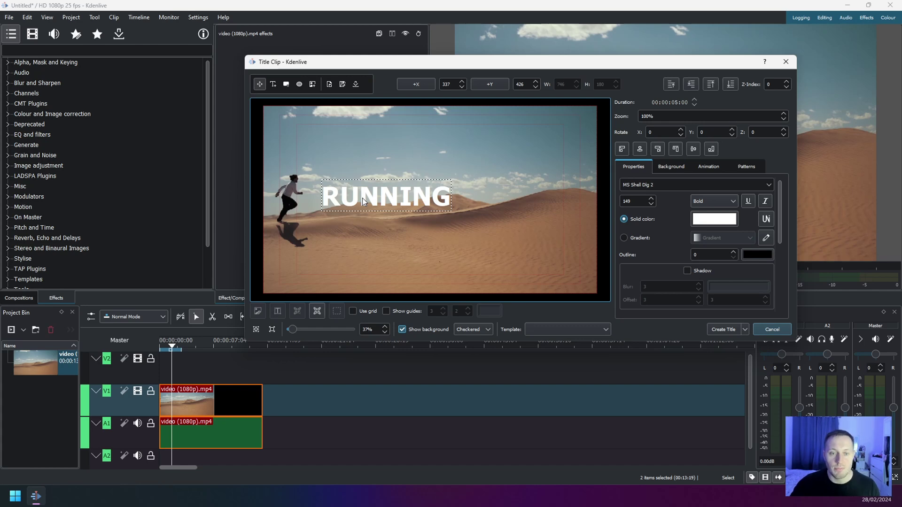
pyautogui.click(386, 225)
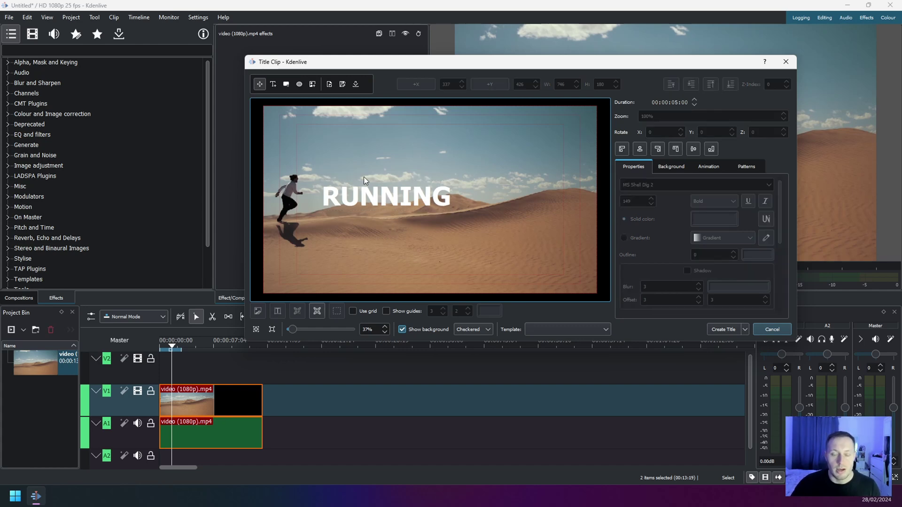
# Shift RUNNING left beside the runner, zoom to 120%, add a drop shadow, nudge it up.
pyautogui.moveTo(393, 200); pyautogui.dragTo(354, 204)
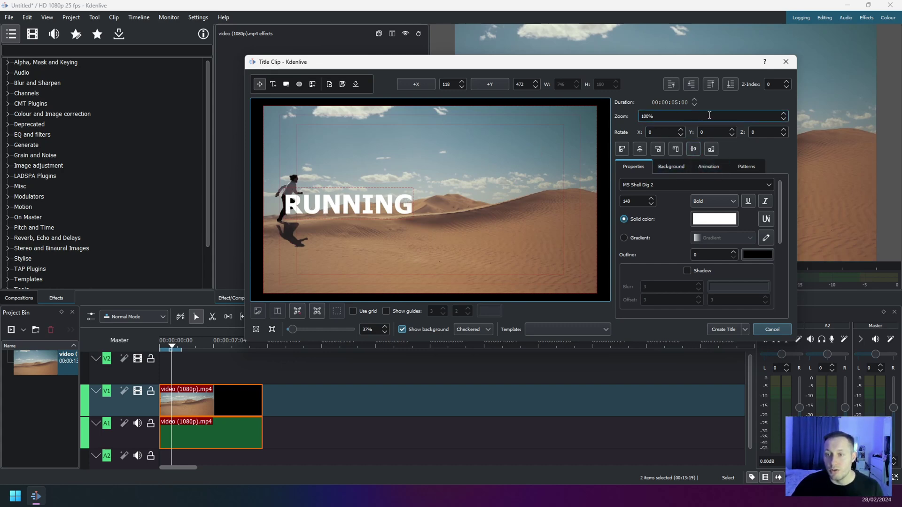
pyautogui.scroll(13, 785, 119)
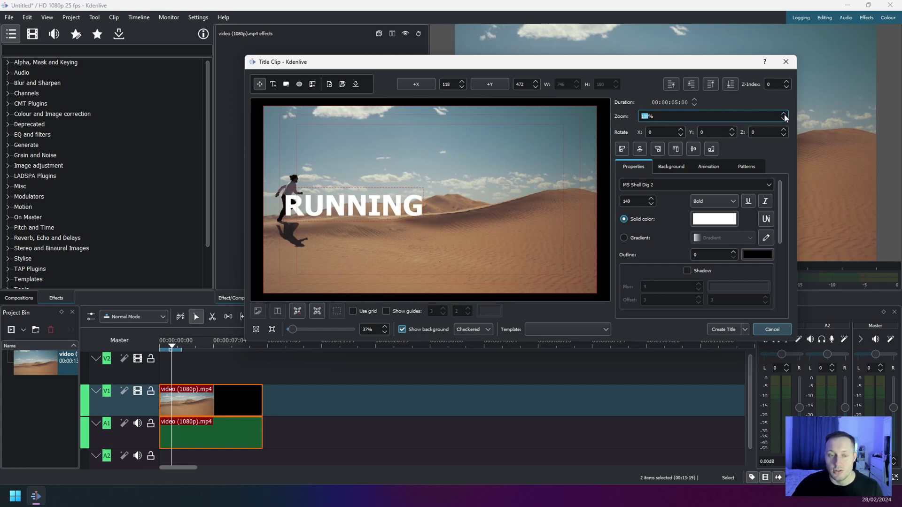
pyautogui.scroll(7, 785, 117)
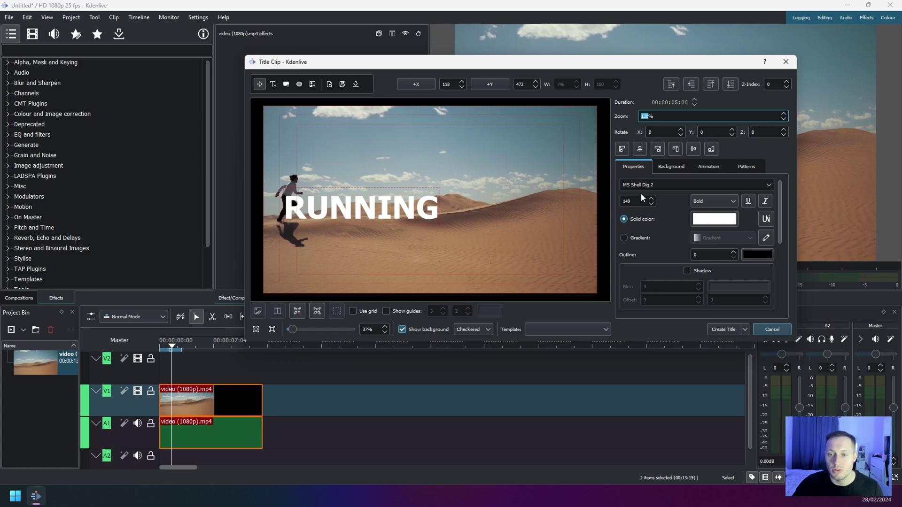
pyautogui.click(695, 270)
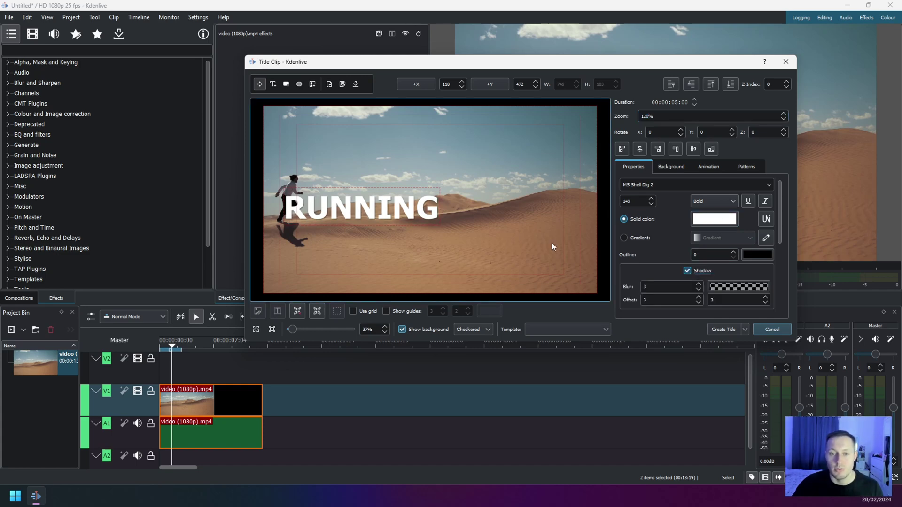
pyautogui.moveTo(353, 207); pyautogui.dragTo(355, 206)
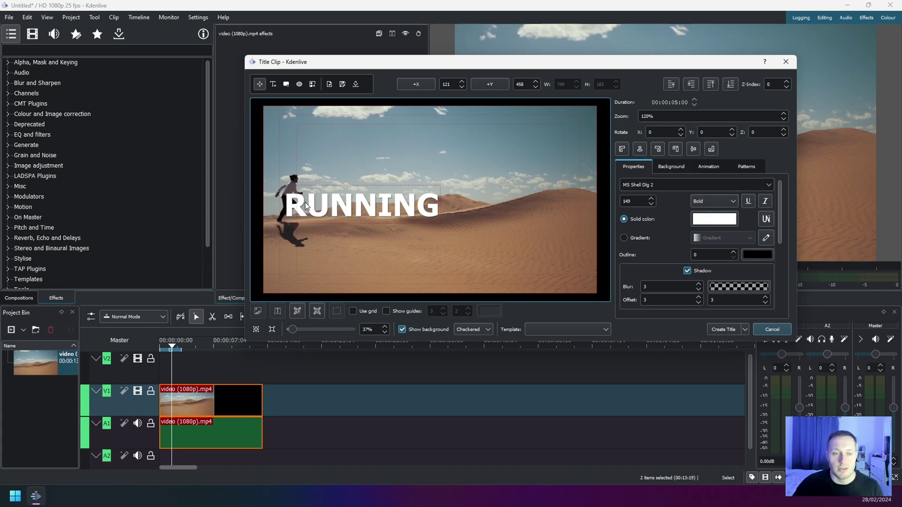
# Create the RUNNING title clip and place it on track V2 at the start.
pyautogui.click(722, 330)
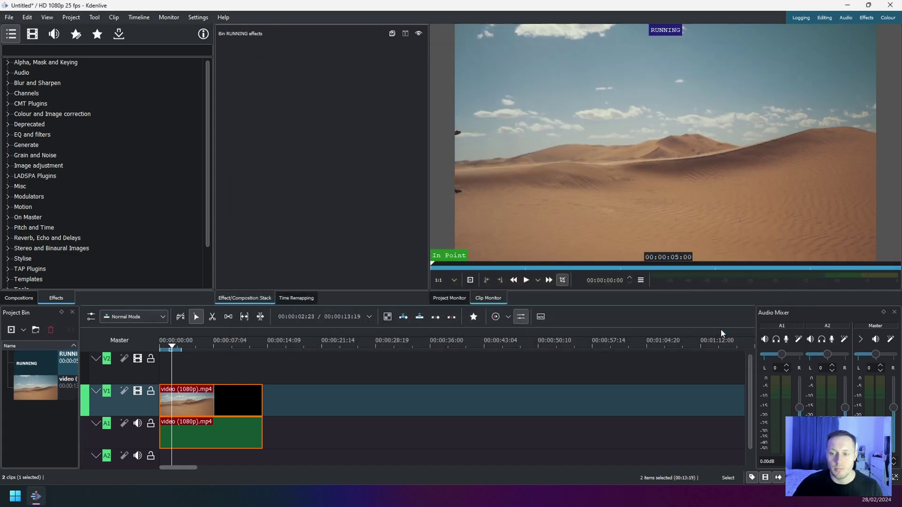
pyautogui.click(75, 364)
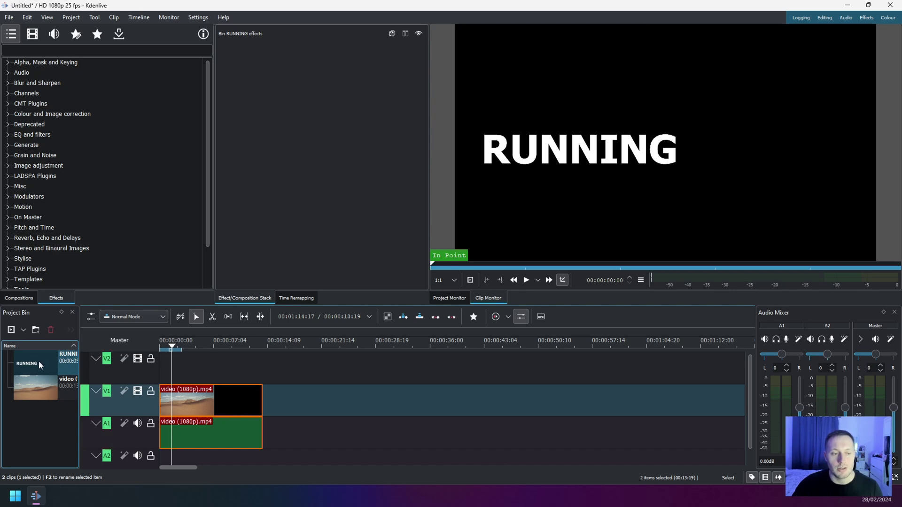
pyautogui.moveTo(33, 366); pyautogui.dragTo(260, 366)
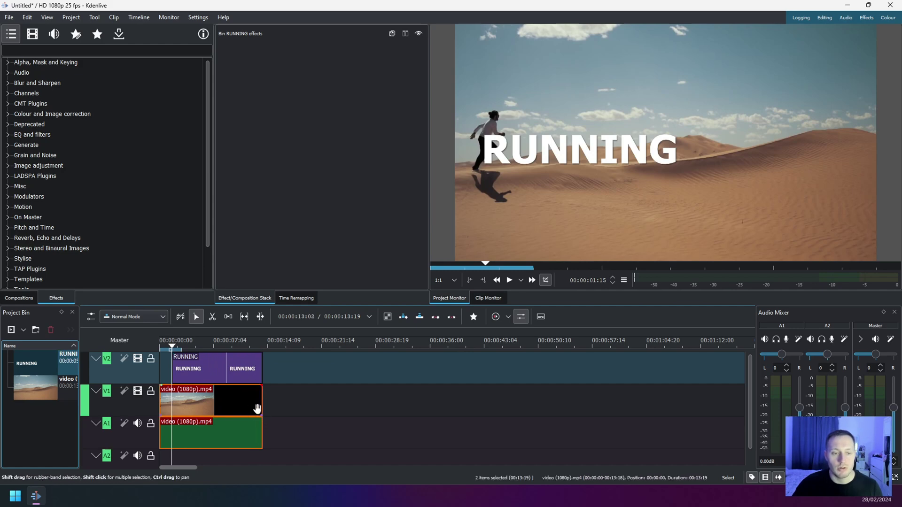
# Preview the title over the video, then scrub back to just before it appears.
pyautogui.moveTo(172, 346); pyautogui.dragTo(152, 342)
pyautogui.press('space')
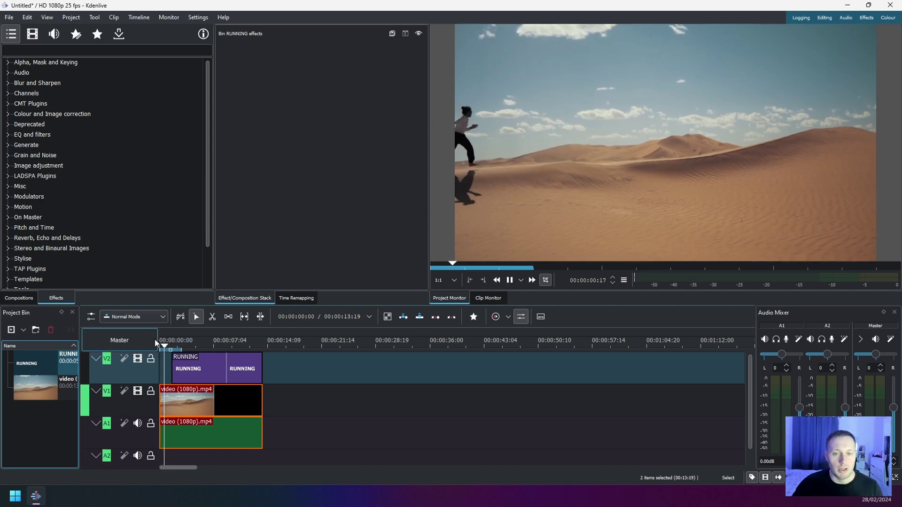
pyautogui.press('space')
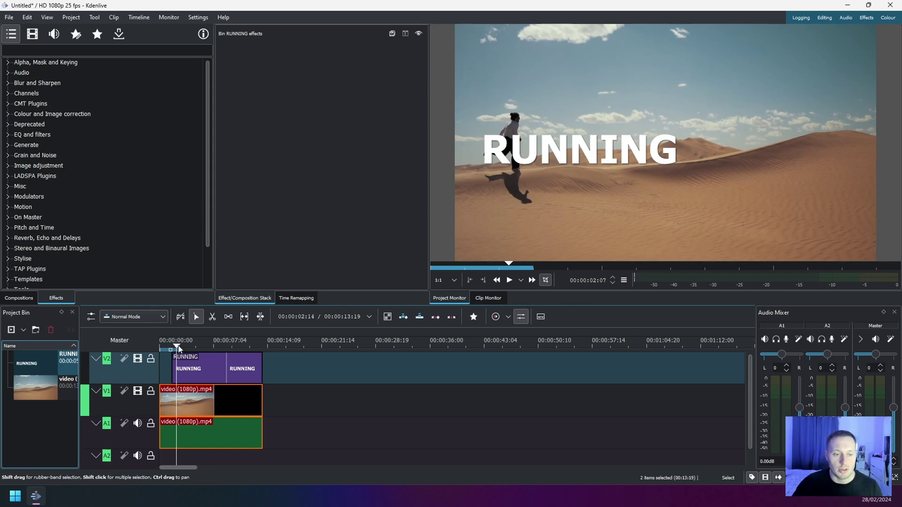
pyautogui.click(177, 348)
pyautogui.moveTo(176, 348); pyautogui.dragTo(173, 347)
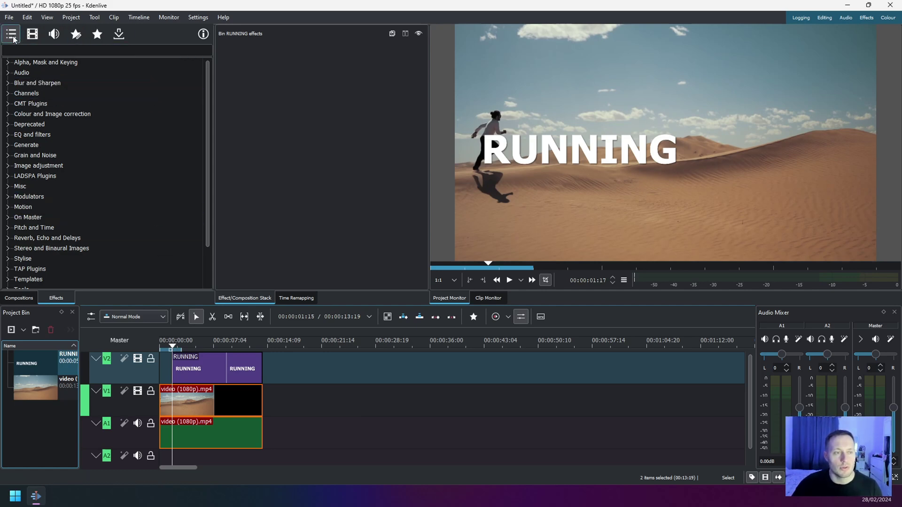
# Search effects for 'ROTO' and apply Rotoscoping to the RUNNING title clip on V2.
pyautogui.click(33, 51)
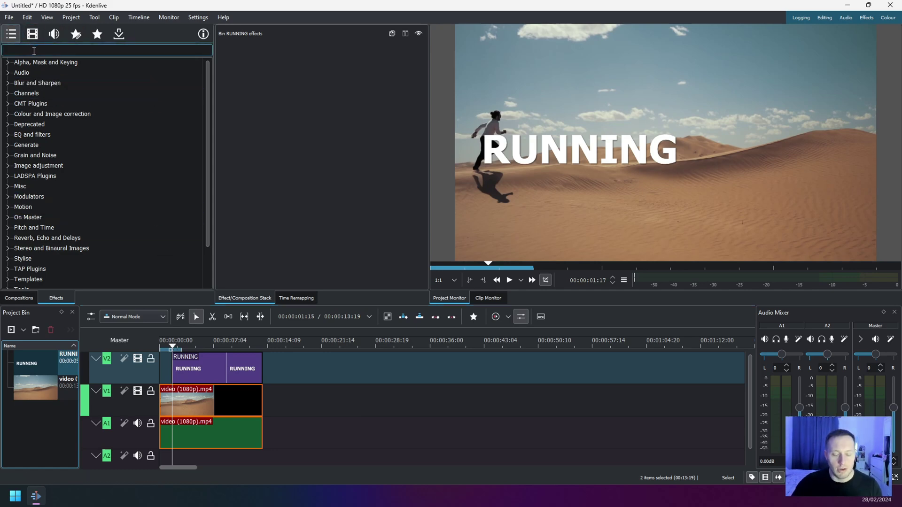
pyautogui.write('ROTO')
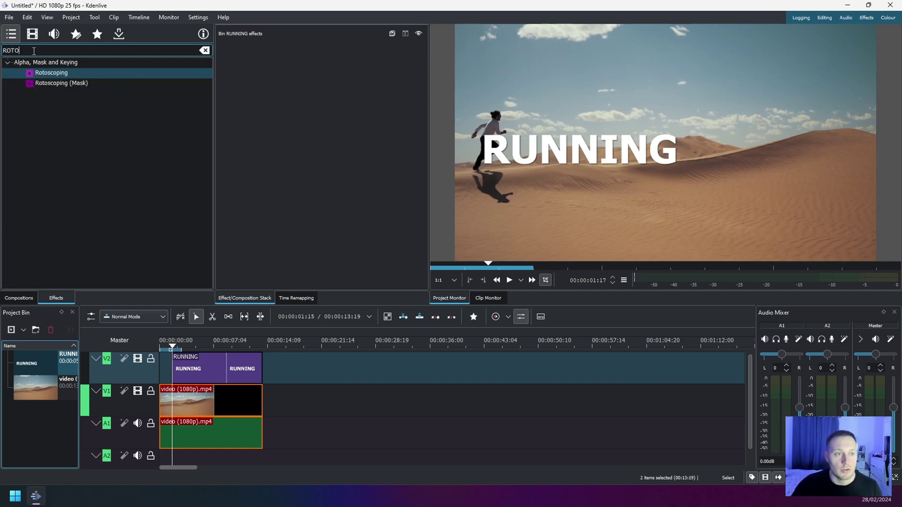
pyautogui.click(60, 75)
pyautogui.moveTo(59, 75); pyautogui.dragTo(212, 315)
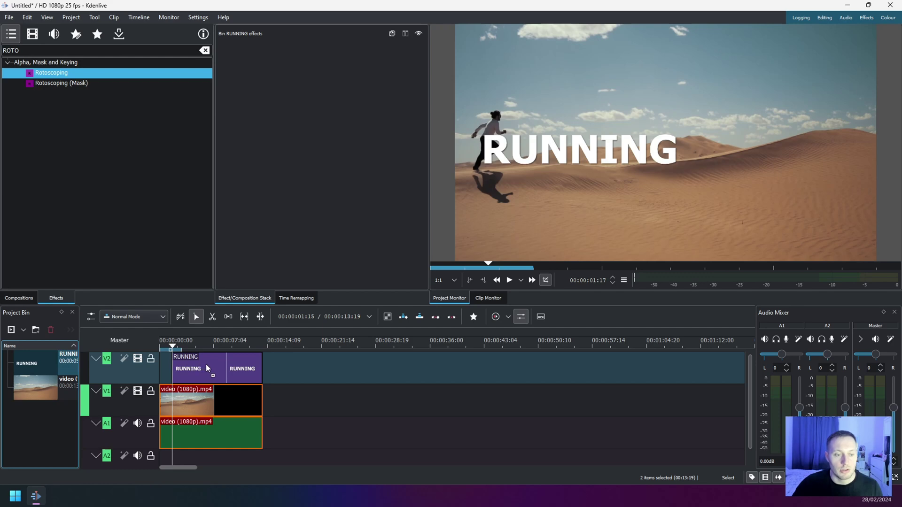
pyautogui.moveTo(206, 365); pyautogui.dragTo(206, 365)
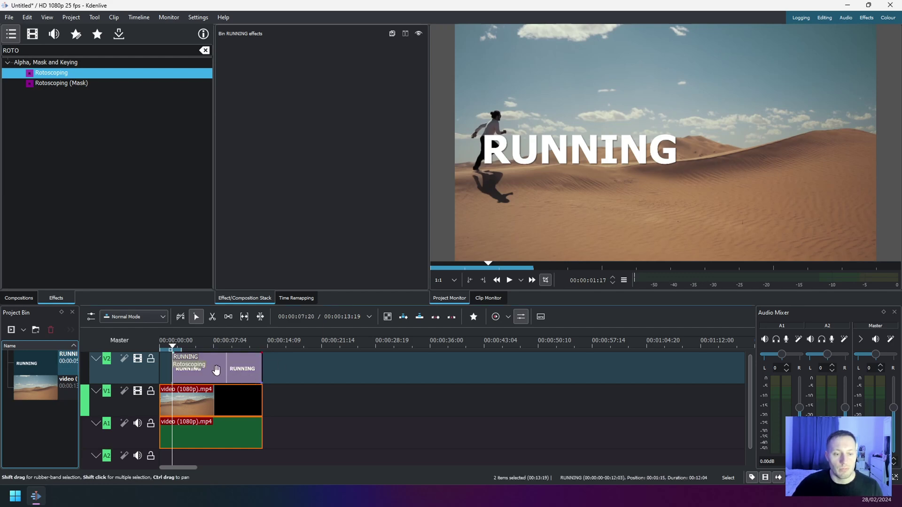
pyautogui.click(212, 367)
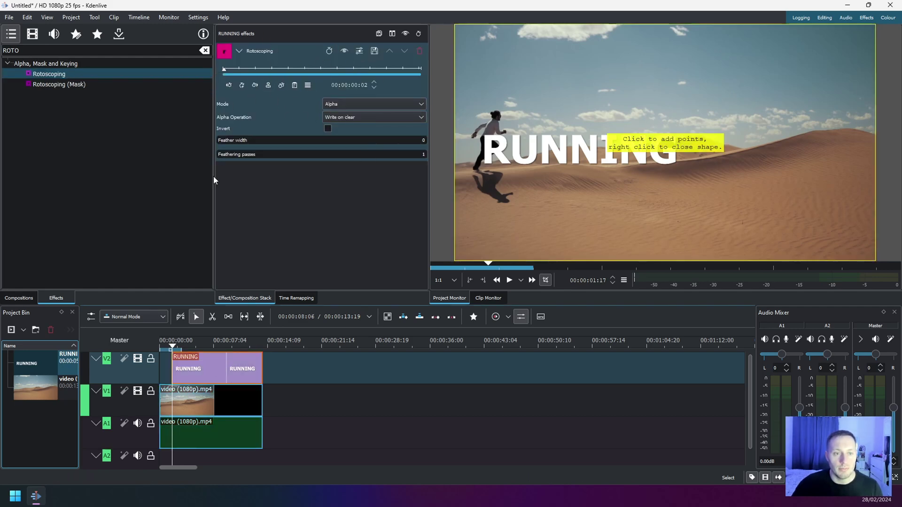
# Draw a closed rotoscoping mask shape around the word RUNNING in the monitor.
pyautogui.moveTo(214, 182); pyautogui.dragTo(171, 181)
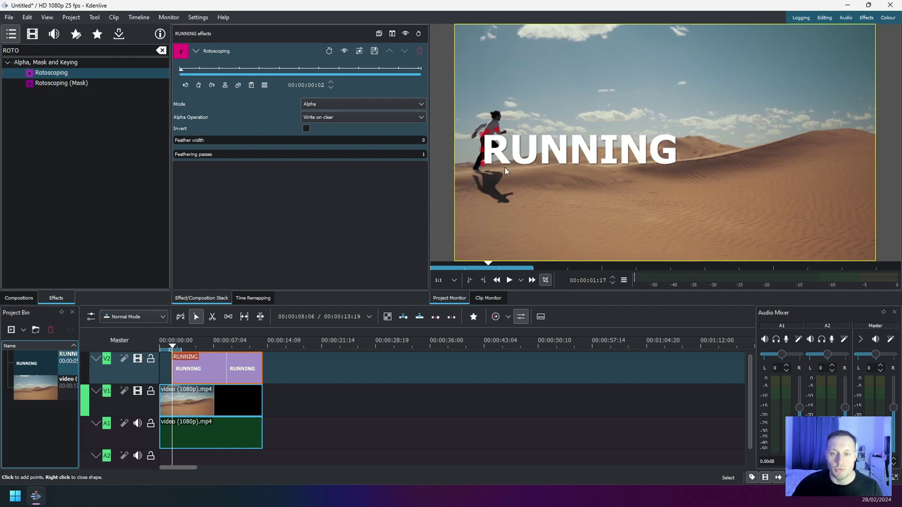
pyautogui.click(679, 165)
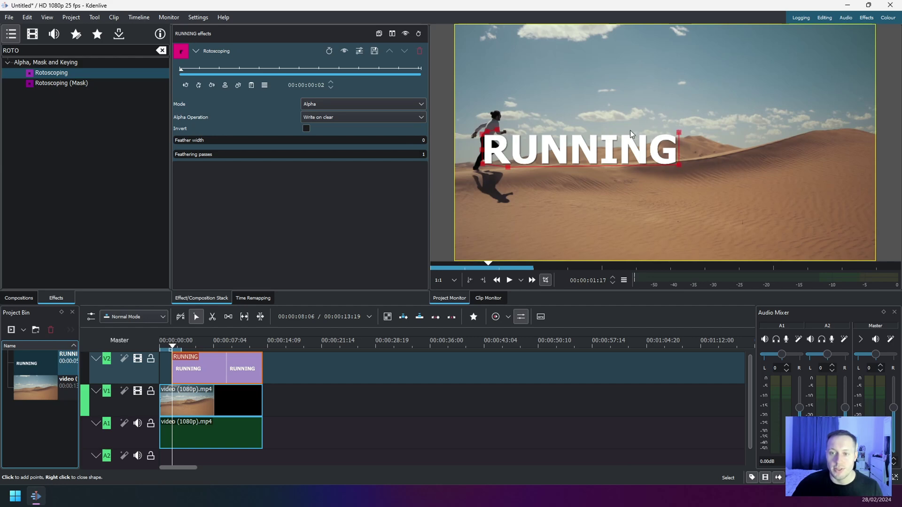
pyautogui.click(507, 128)
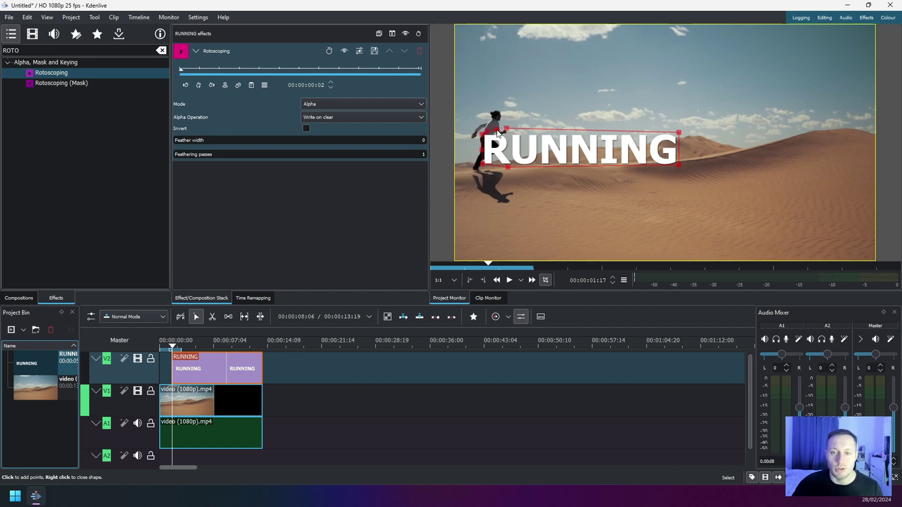
pyautogui.rightClick(498, 134)
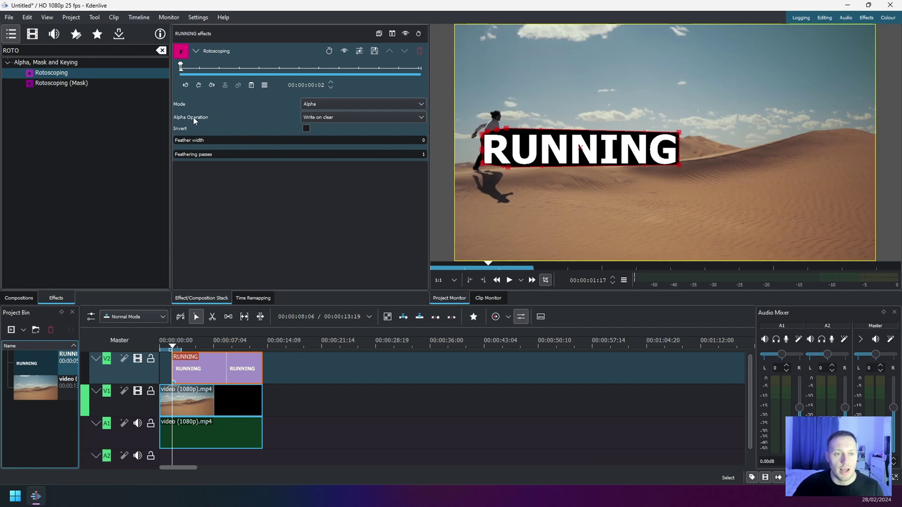
# Set the mask's alpha operation to Add and move ahead to where the runner passes the title.
pyautogui.click(332, 117)
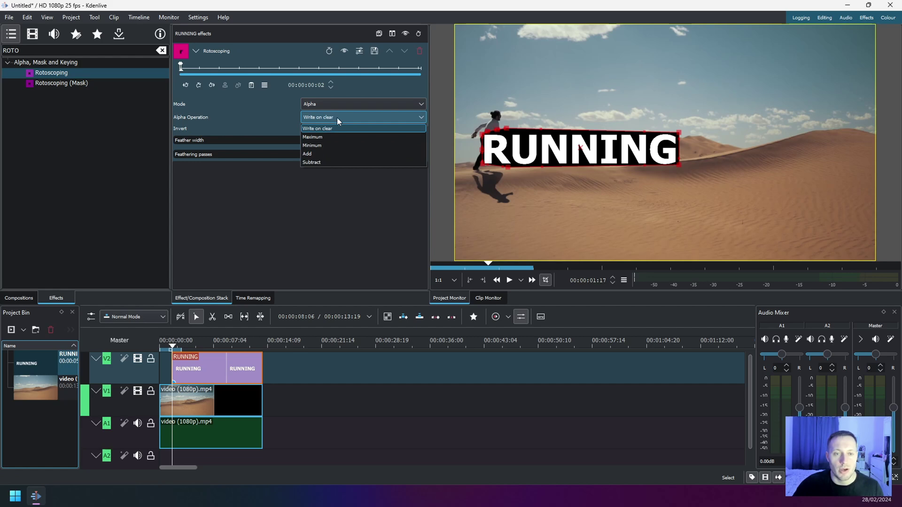
pyautogui.click(324, 155)
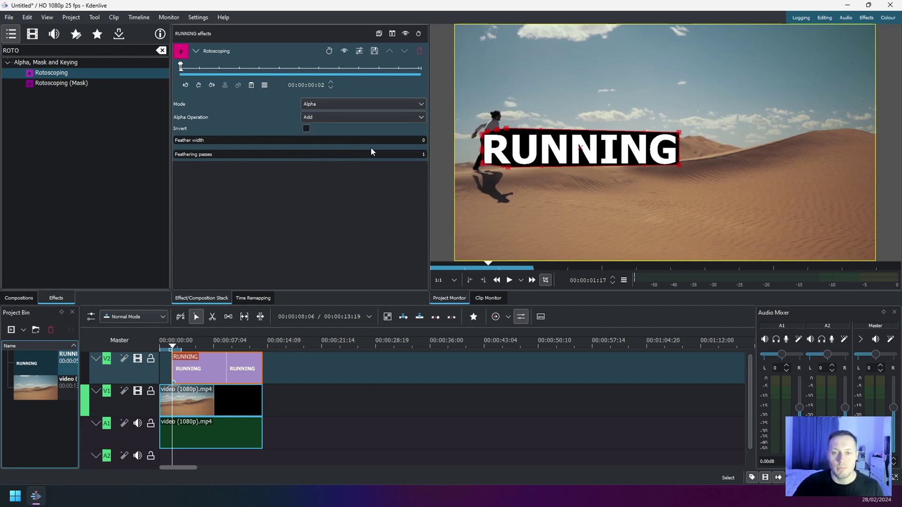
pyautogui.moveTo(190, 70); pyautogui.dragTo(328, 78)
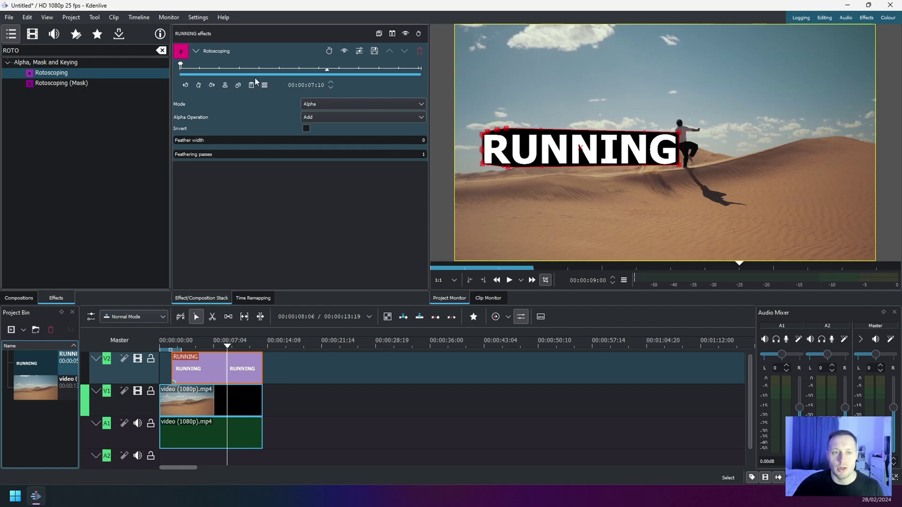
# Add a mask keyframe at 00:00:07:10 and move the mask right of RUNNING.
pyautogui.click(199, 86)
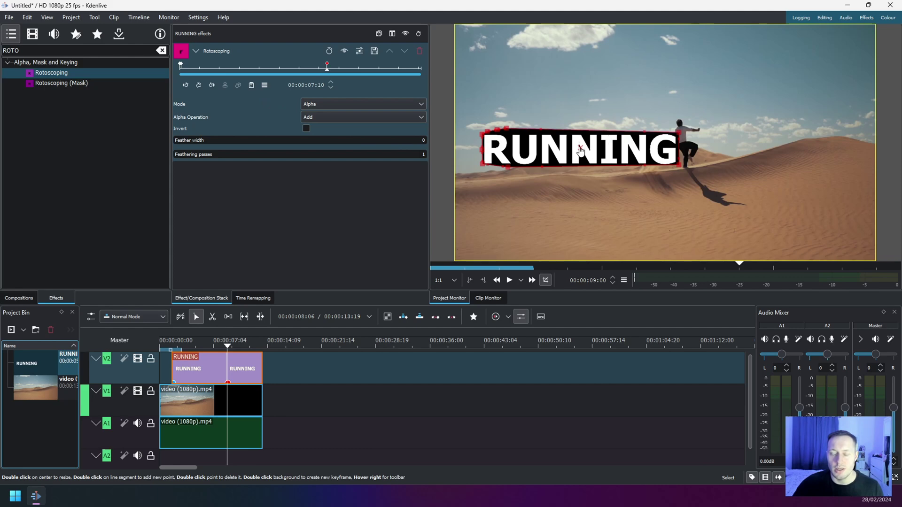
pyautogui.moveTo(581, 149); pyautogui.dragTo(784, 153)
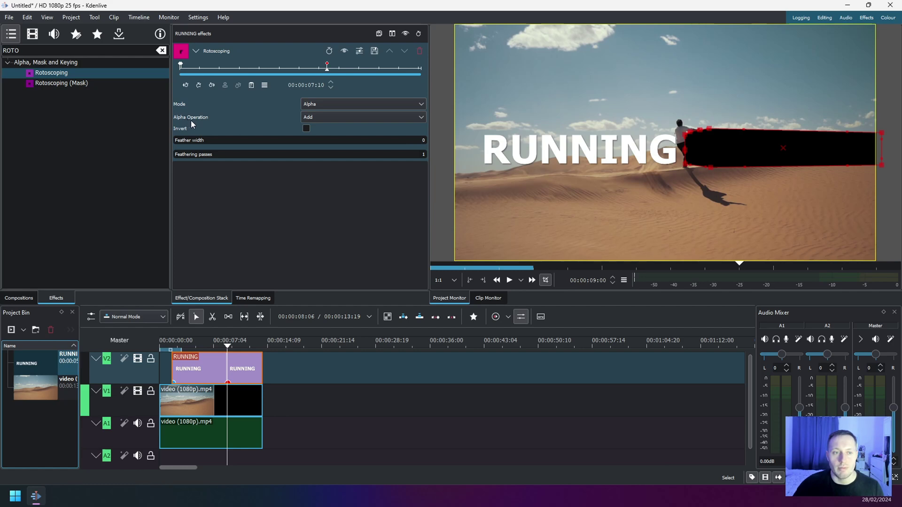
# Switch the alpha operation to Subtract, add a keyframe at 00:00:07:14, and return to the start.
pyautogui.click(333, 118)
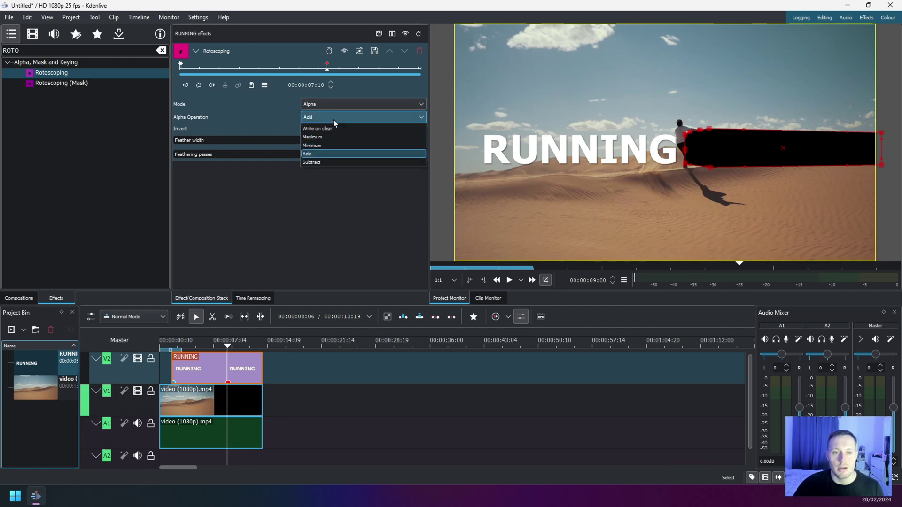
pyautogui.click(319, 162)
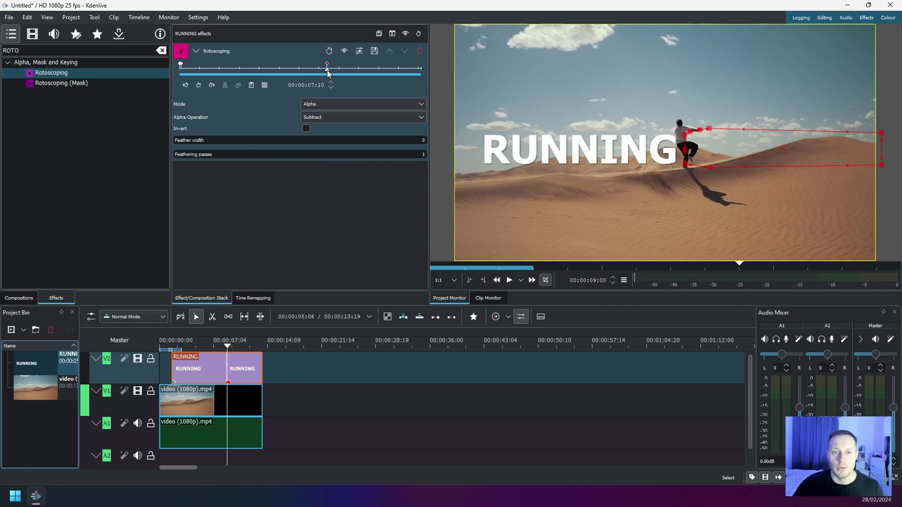
pyautogui.moveTo(328, 71); pyautogui.dragTo(331, 73)
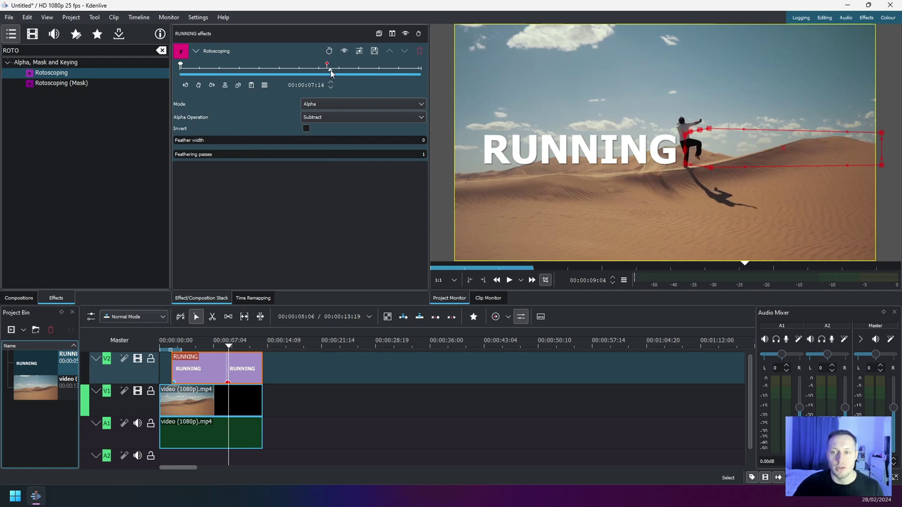
pyautogui.click(199, 86)
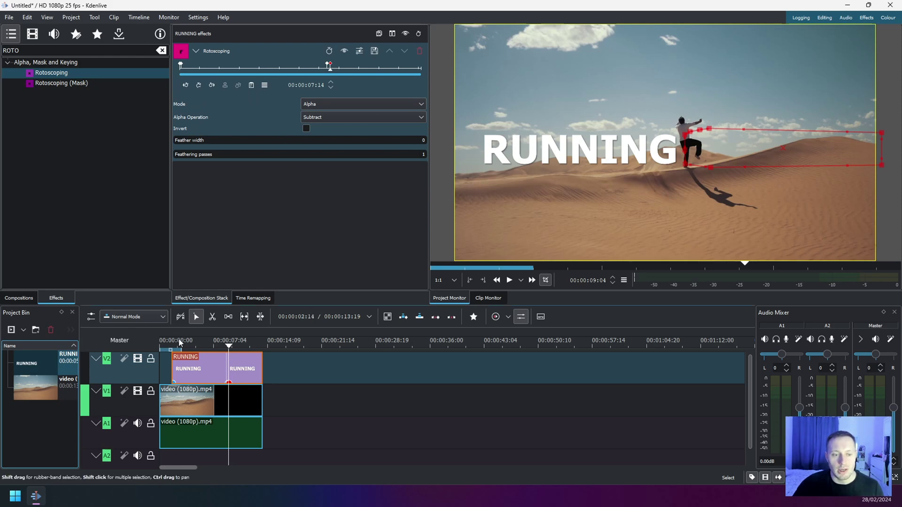
pyautogui.moveTo(179, 339); pyautogui.dragTo(150, 340)
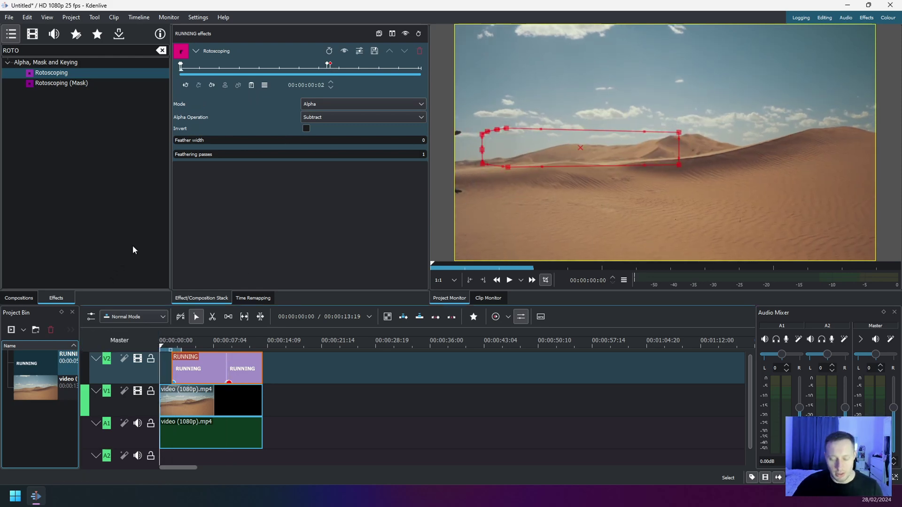
pyautogui.press('space')
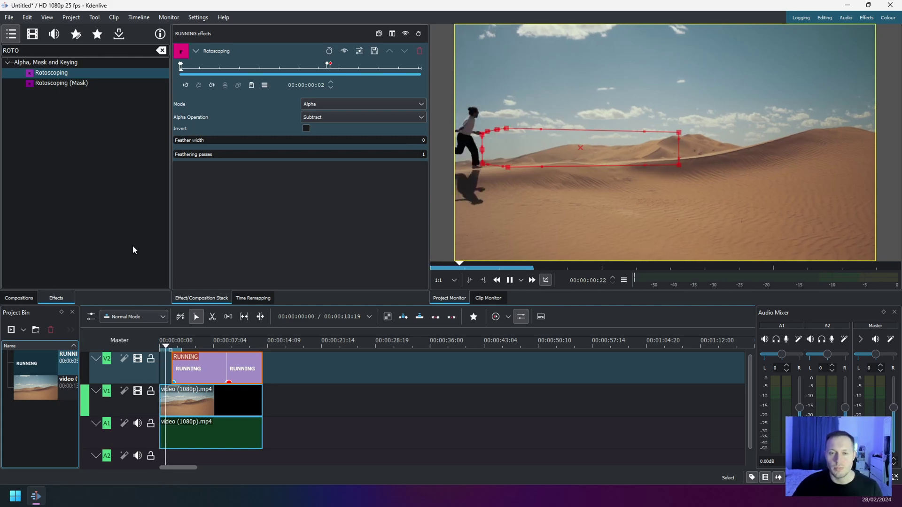